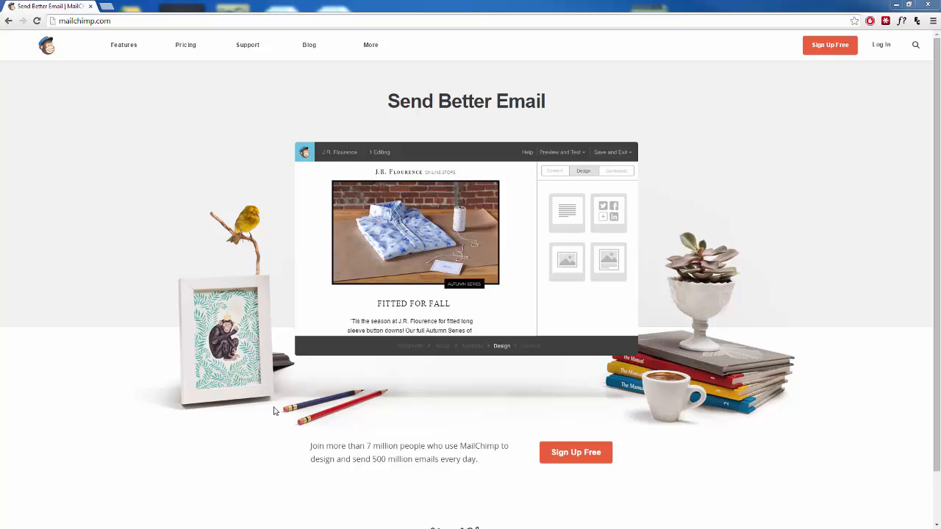
Step: Open the signup form for a free MailChimp account and place the cursor in the username field
click(575, 452)
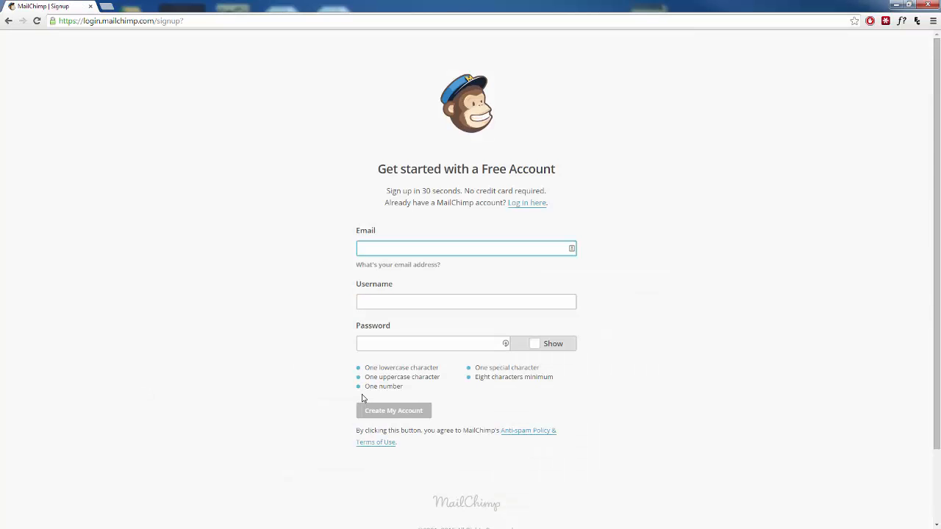
click(388, 301)
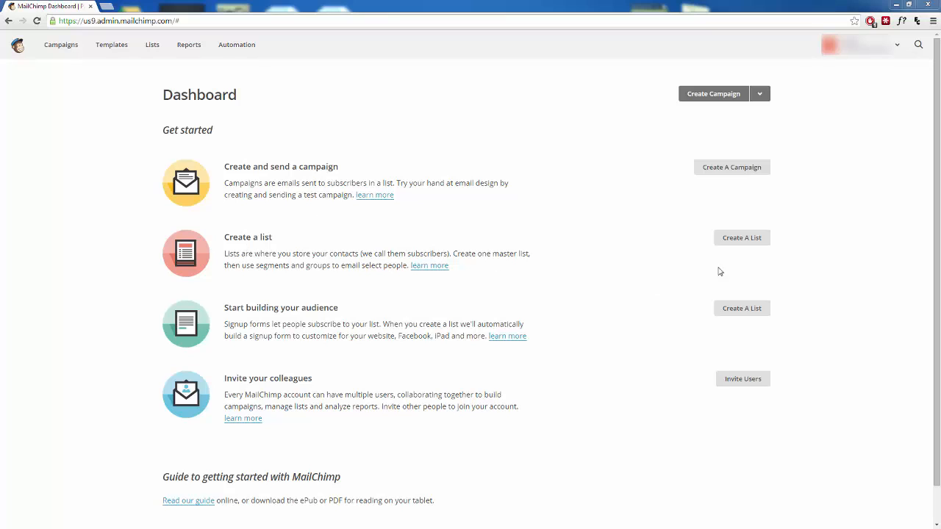
Step: Start a new subscriber list and name it "Criminal Law"
click(739, 239)
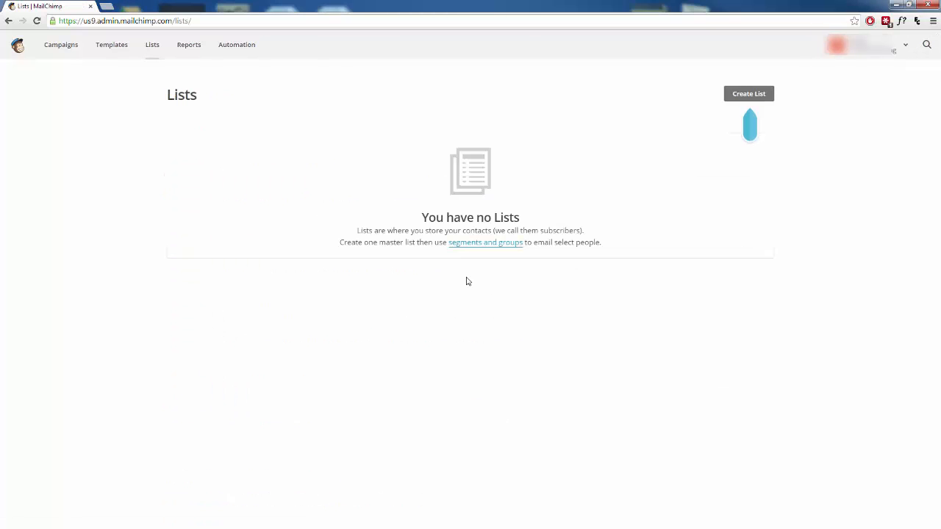
click(745, 94)
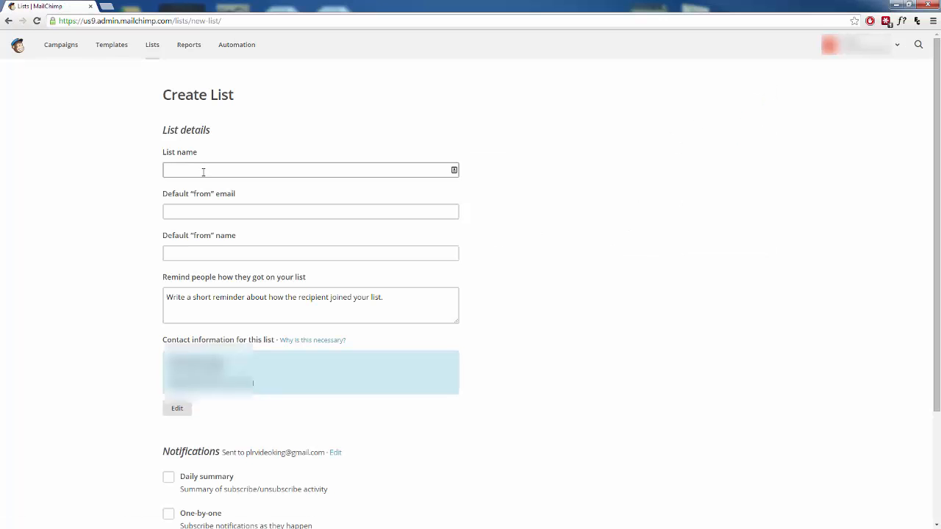
click(203, 171)
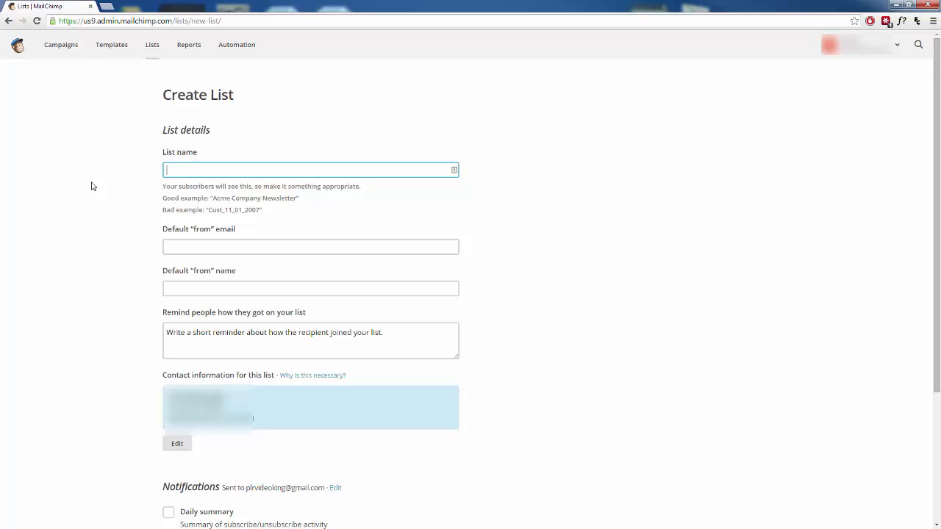
text(Criminal Law)
Step: Fill in the list's default "from" email address and default "from" name
click(183, 247)
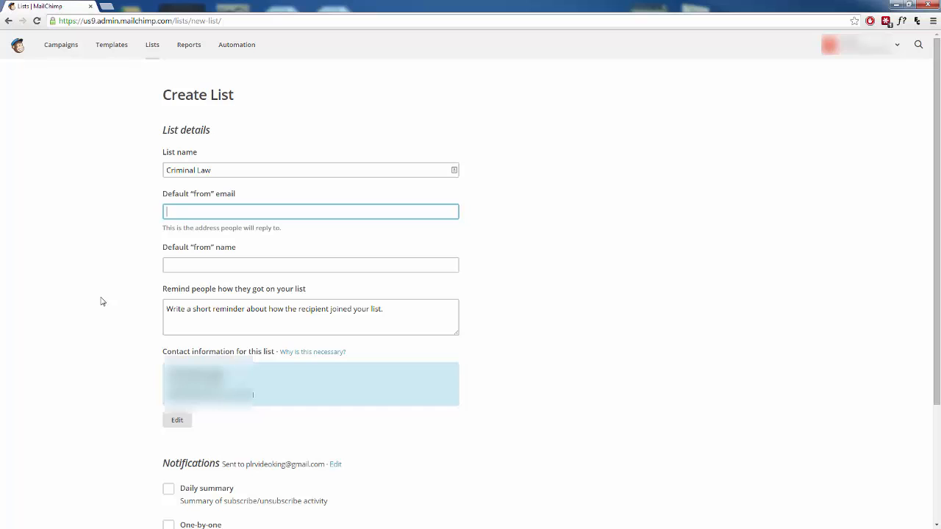
text(me@myemail.com)
key(Tab)
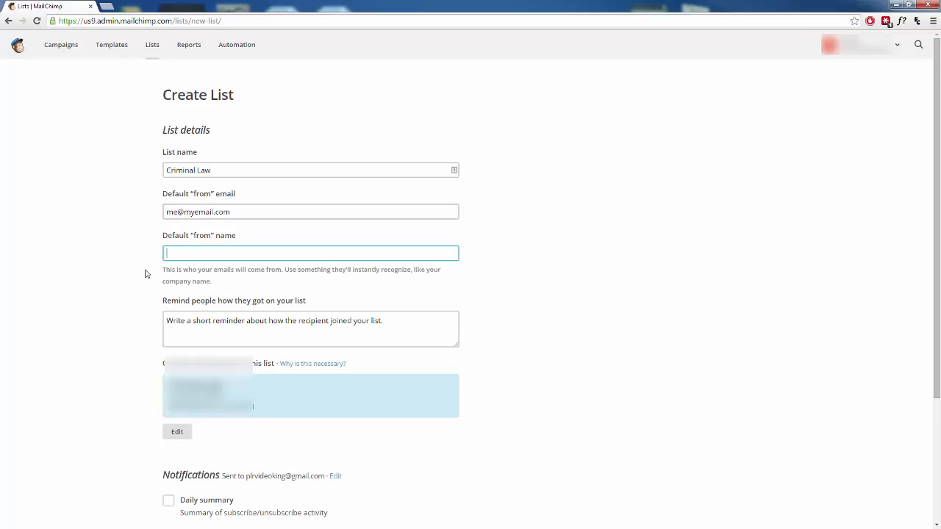
text(John Doe)
Step: Enter the list reminder "You contacted me at xxx-xxx-xxxx about Criminal Law services." and save the list
click(209, 324)
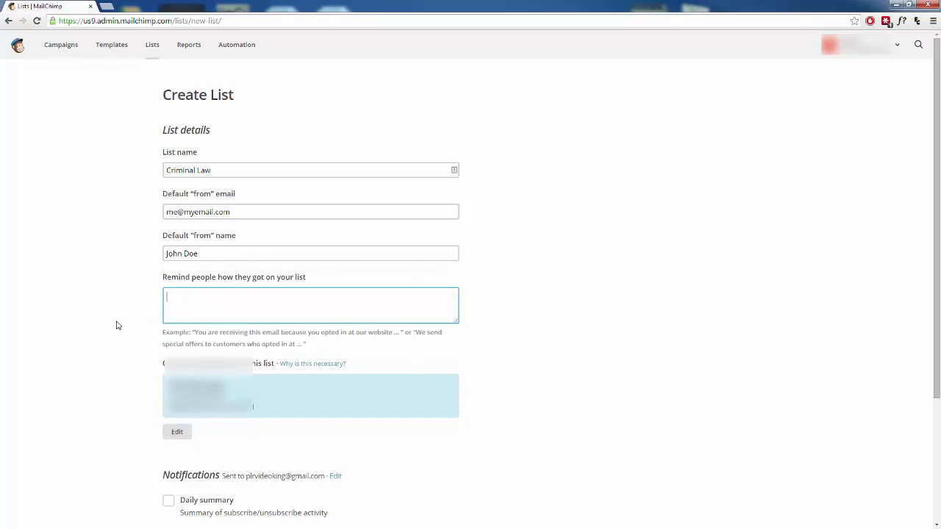
text(You contacted me at xxx-xxx-xxxx about Criminal Law services.)
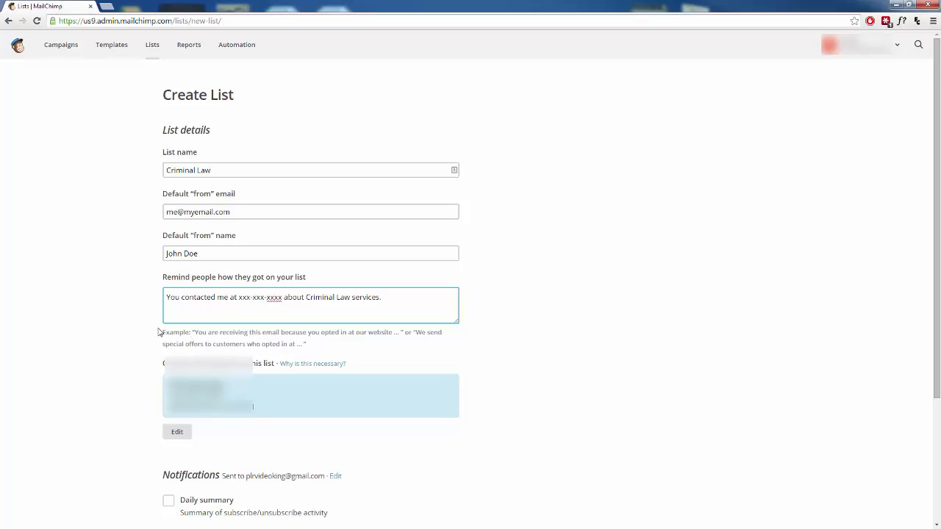
click(129, 337)
scroll(128, 346, down, 2)
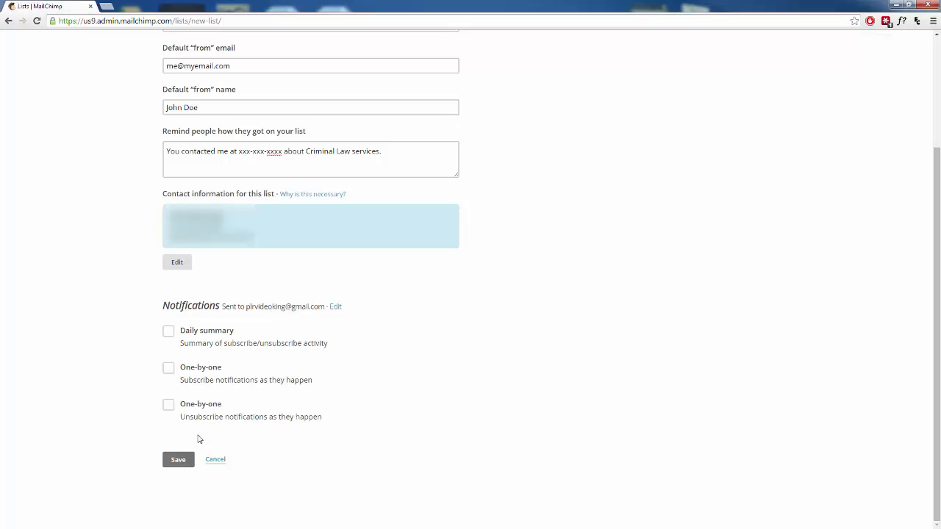
click(180, 460)
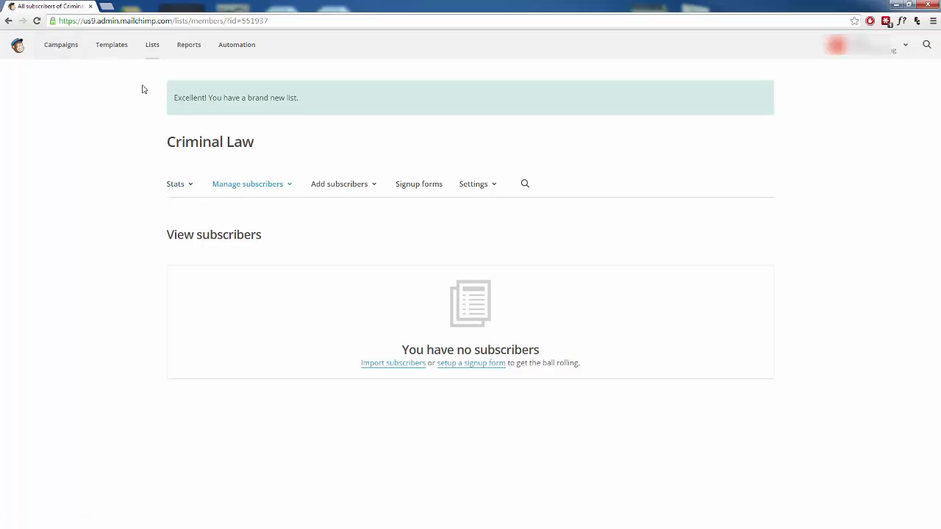
Step: Create a Regular ol' Campaign and address it to the entire Criminal Law list
click(65, 46)
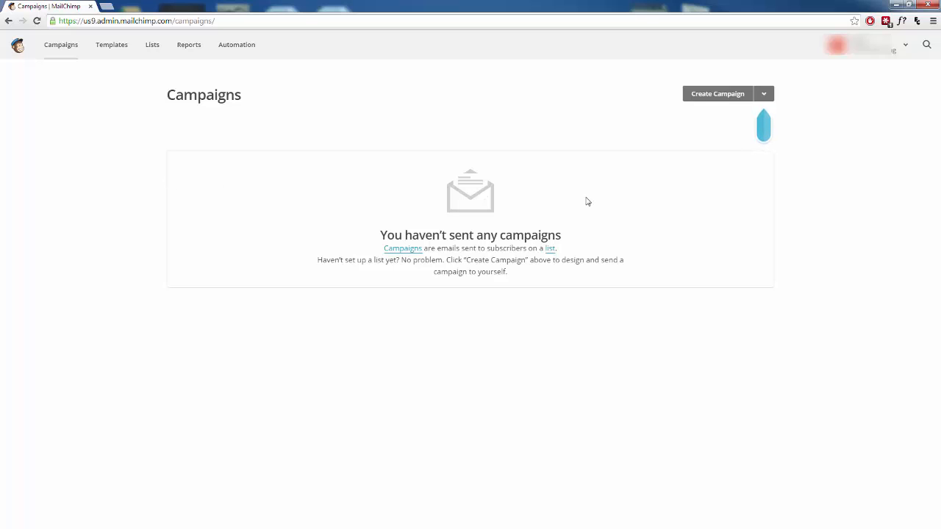
click(723, 95)
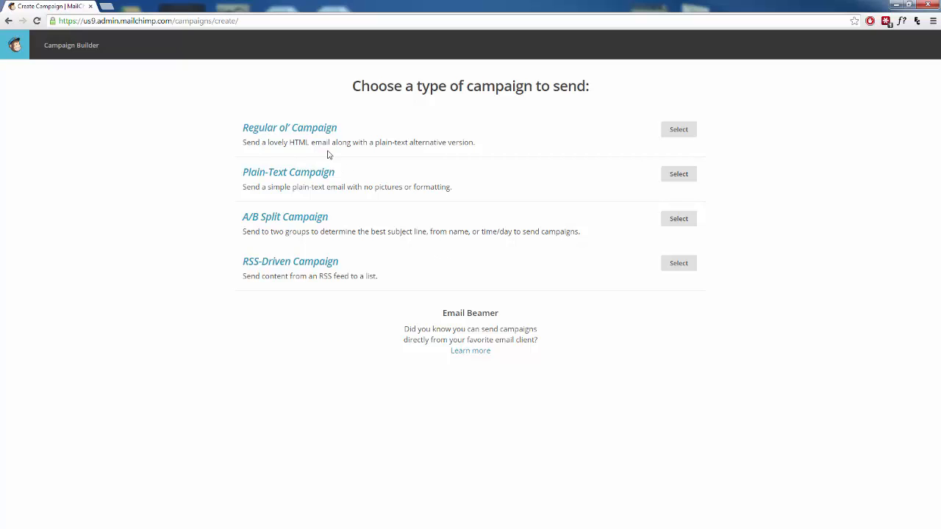
click(678, 130)
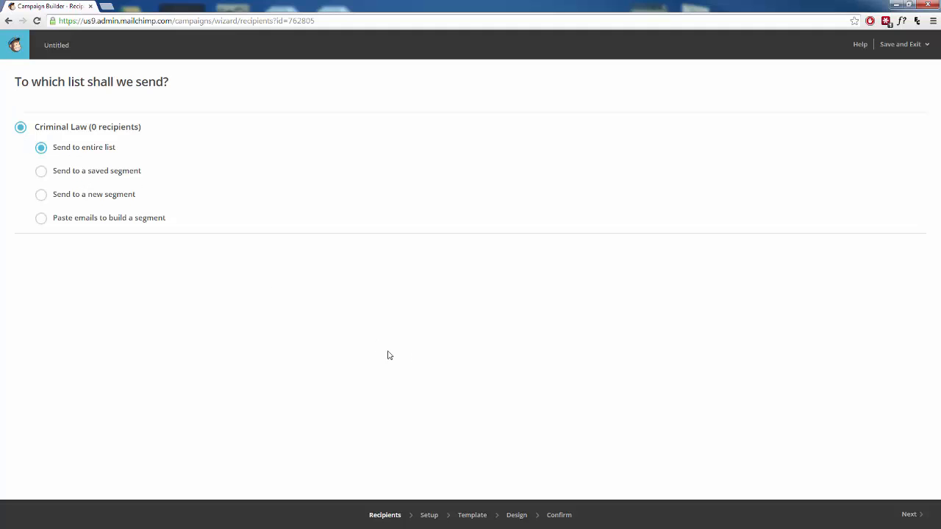
click(905, 516)
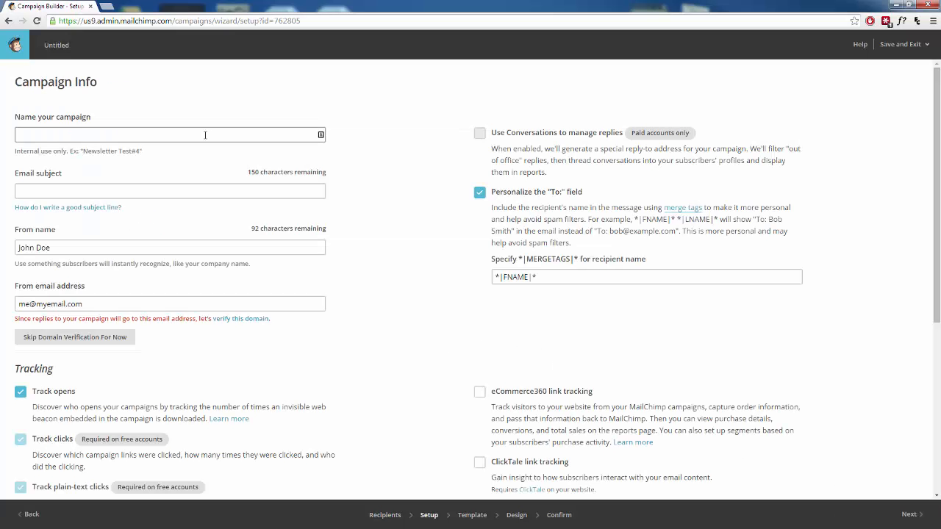
Step: Name the campaign "Criminal Law Updates #35" and set the email subject to "New Criminal Law Announced! Very Important Read!"
click(205, 135)
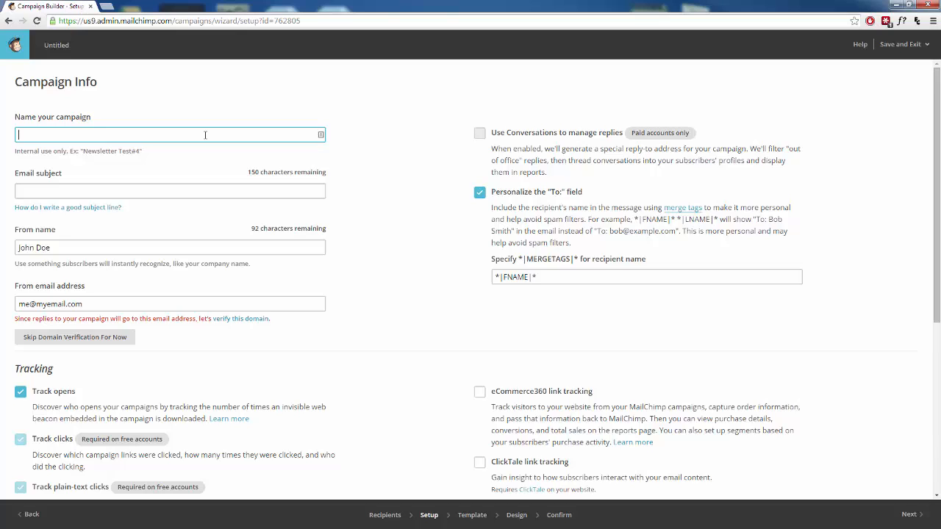
text(Criminal Law Updates #35)
click(124, 188)
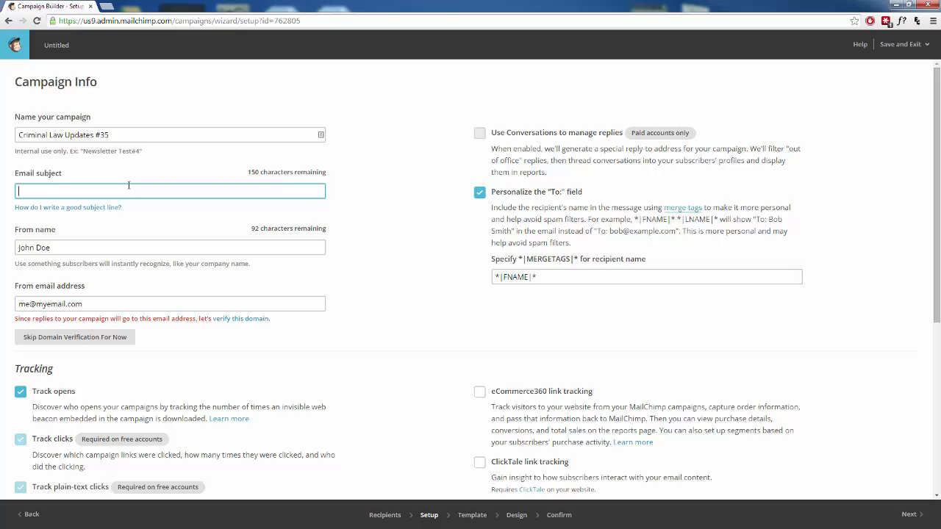
text(New Criminal Law Announced! Very Important Read!)
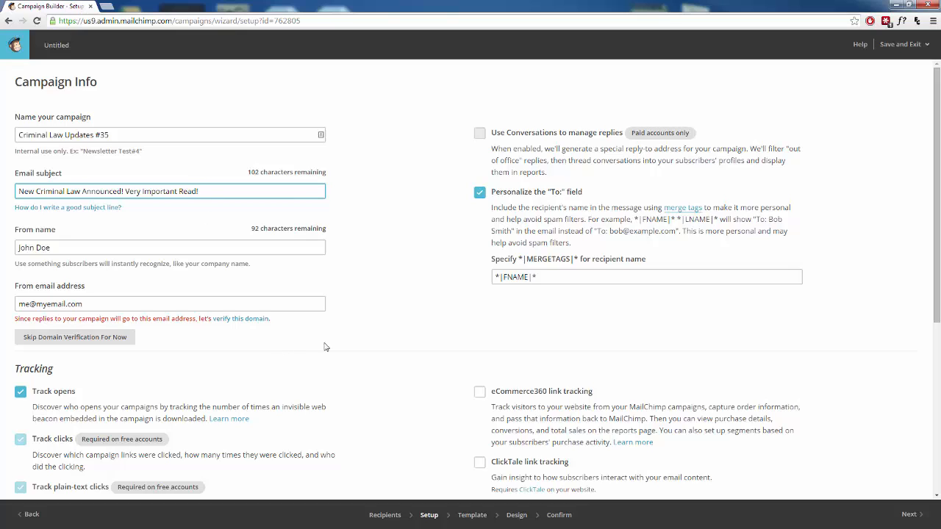
Step: Proceed to template selection and choose the basic Simple Text template for the campaign
click(910, 519)
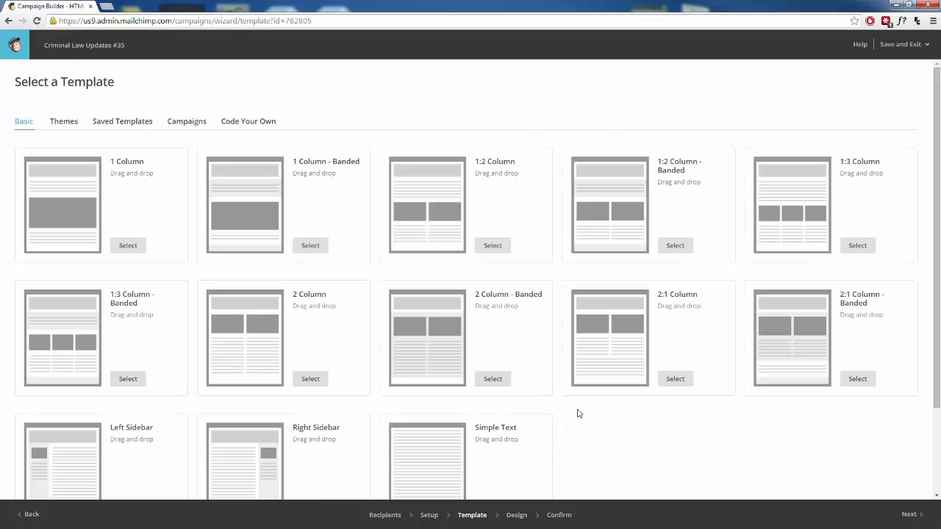
scroll(578, 414, down, 1)
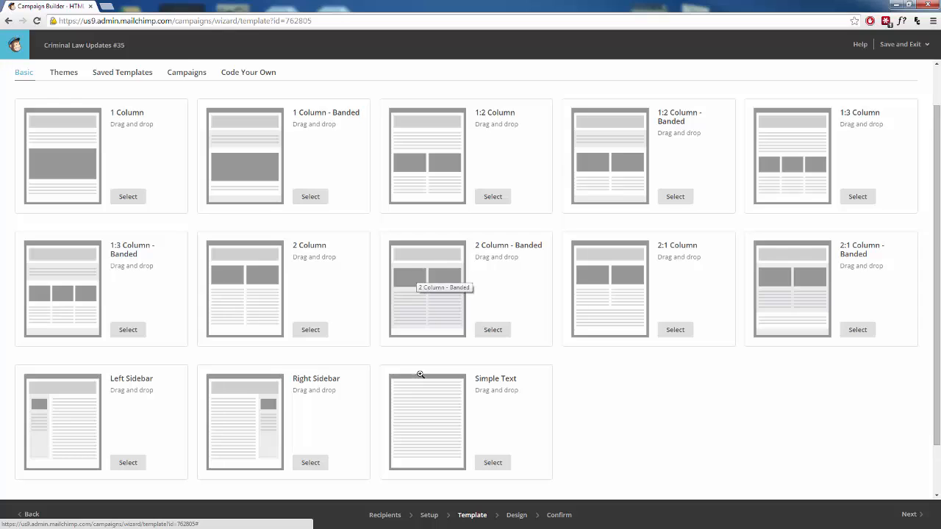
click(493, 464)
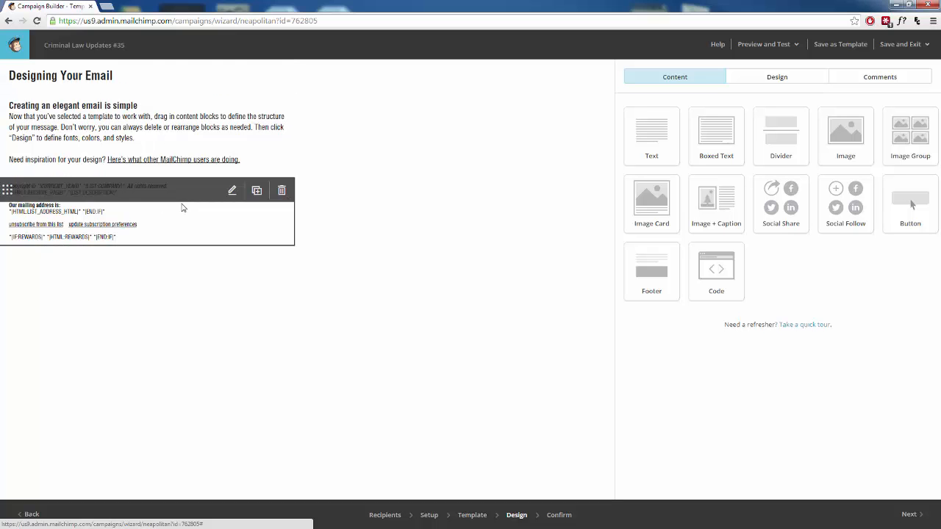
Step: Delete the template's default heading, body text and footer content blocks
click(283, 77)
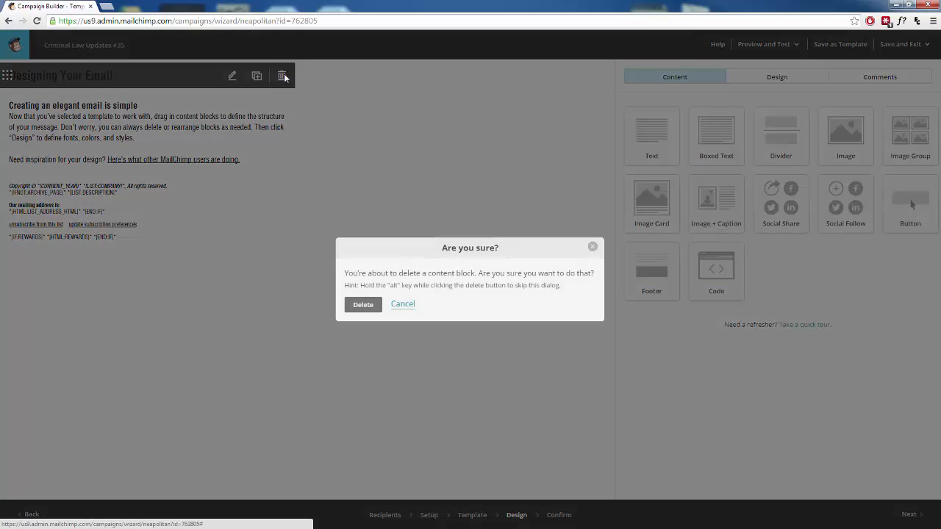
click(363, 304)
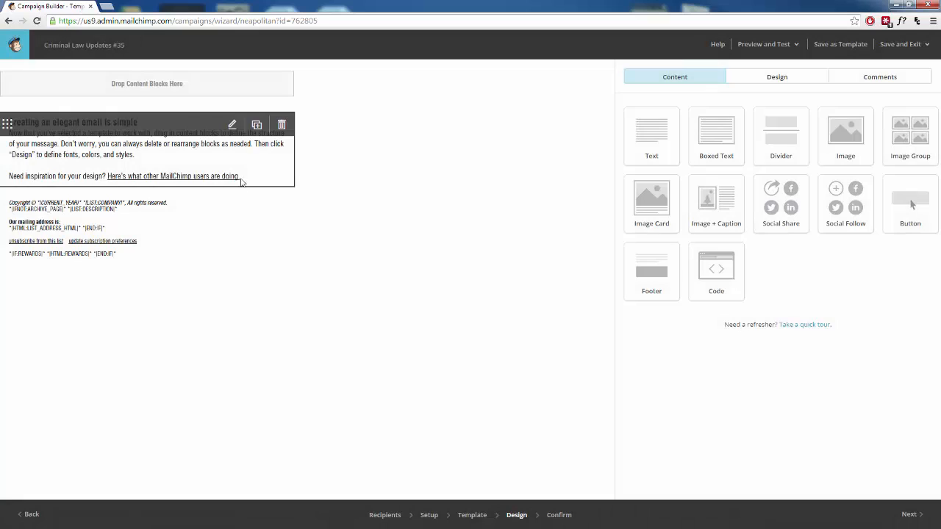
click(282, 125)
click(363, 305)
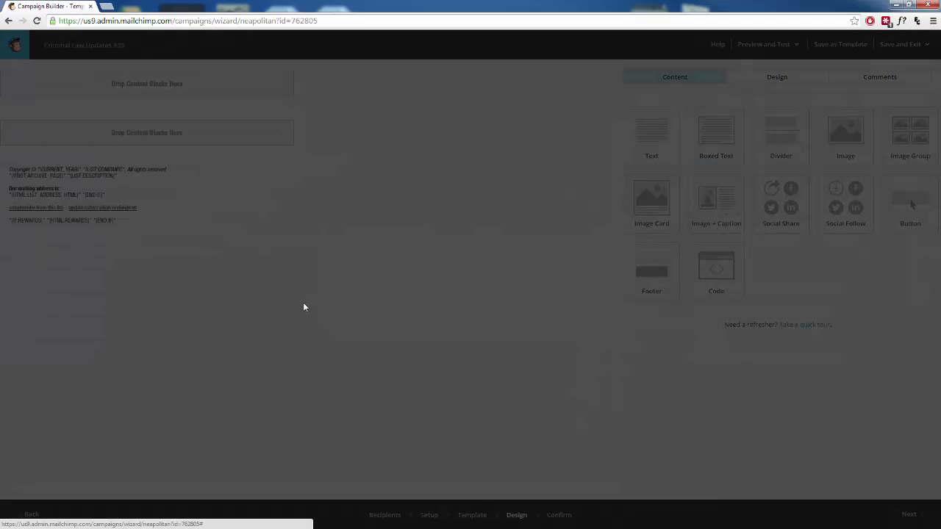
click(282, 173)
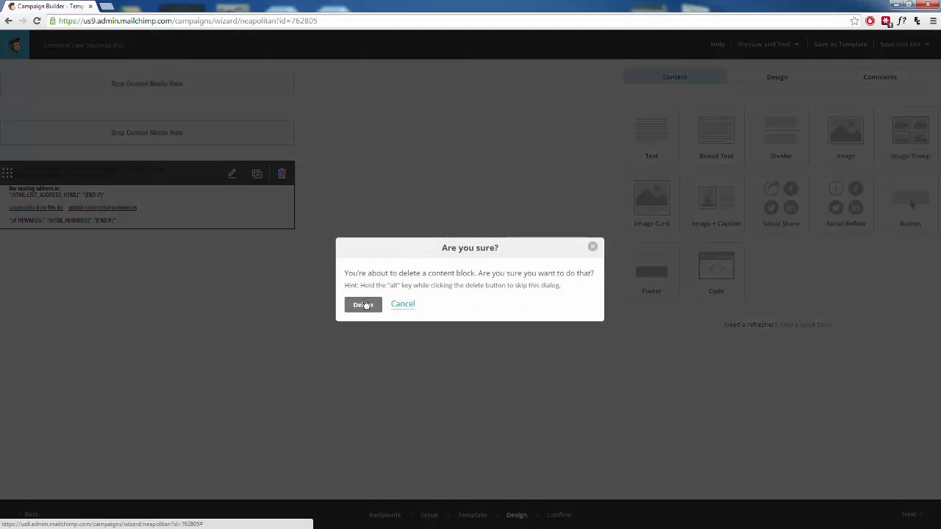
click(363, 304)
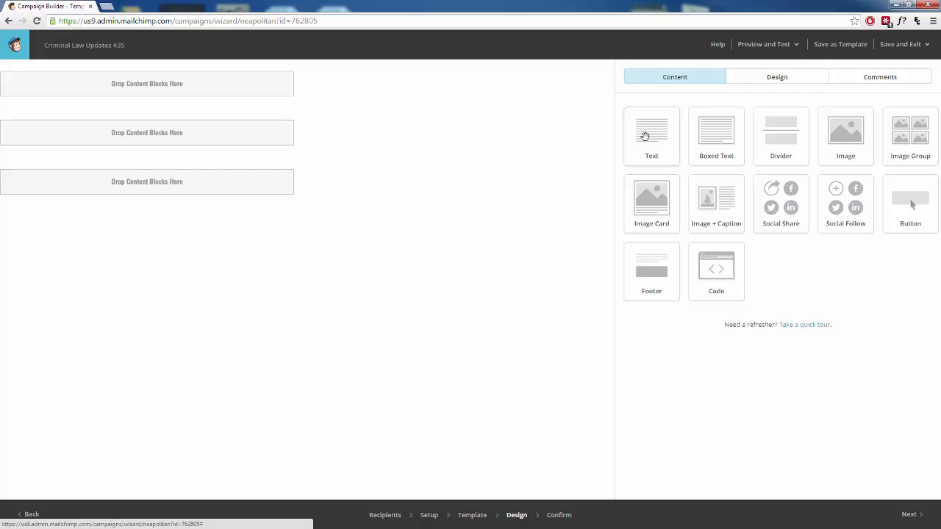
Step: Add a Text block to the middle drop area and replace its placeholder with "This is my email"
drag(644, 136, 81, 128)
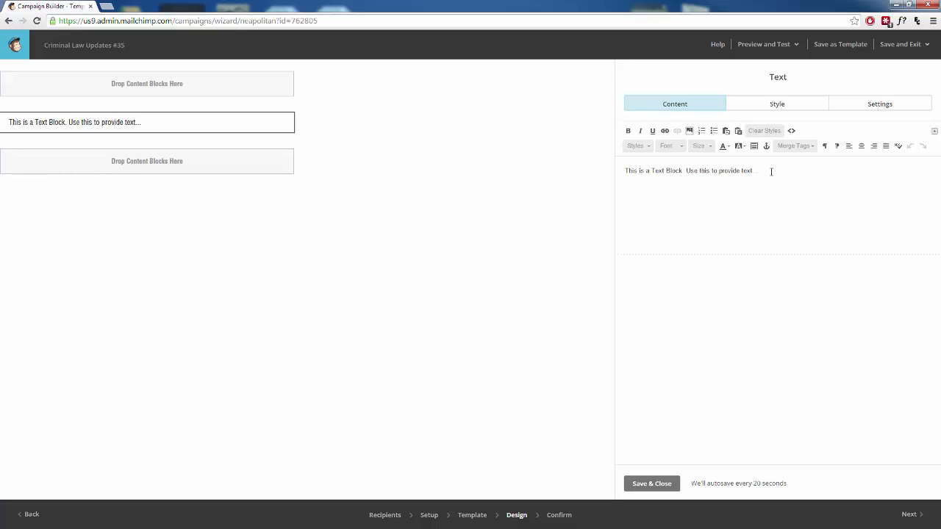
drag(771, 172, 623, 170)
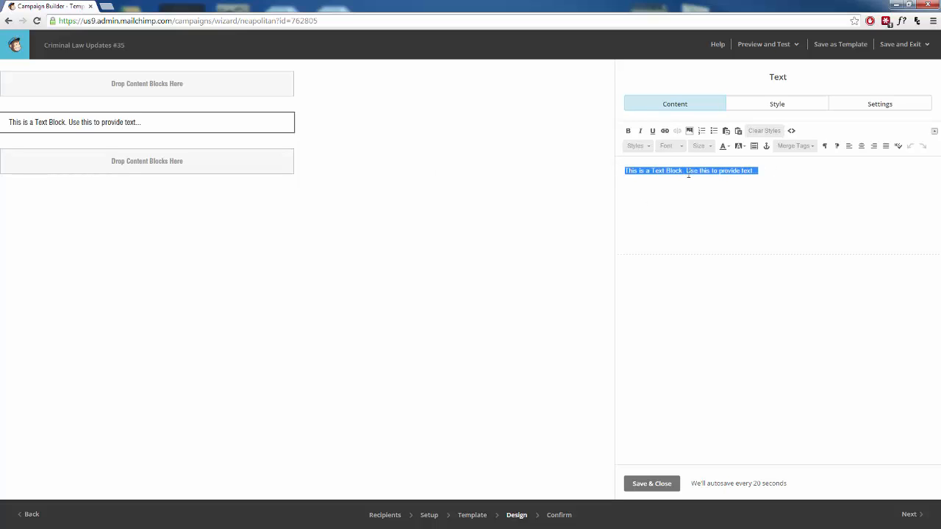
text(This )
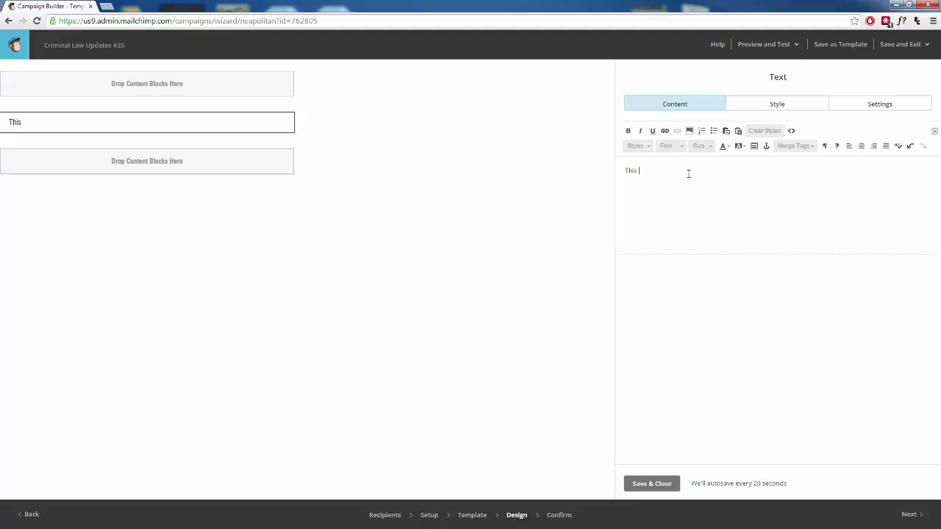
text(is my email)
Step: Proceed to the campaign's confirmation page and review the pre-delivery checklist
click(912, 514)
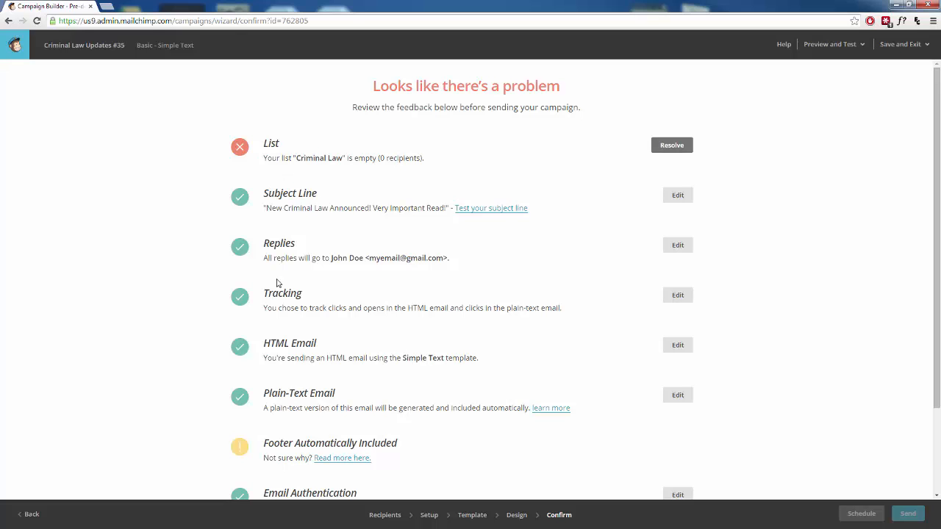
scroll(219, 302, down, 1)
scroll(220, 301, down, 1)
scroll(223, 299, up, 2)
scroll(252, 183, down, 2)
scroll(259, 272, up, 2)
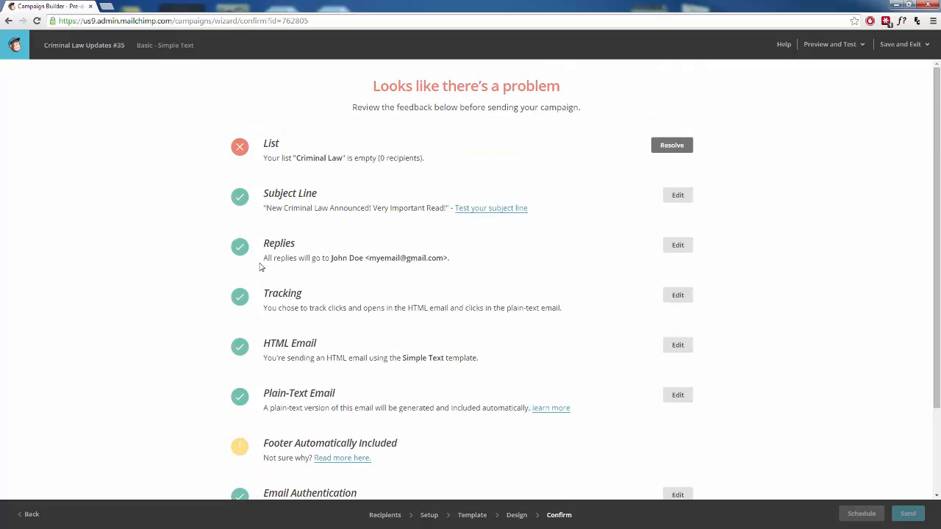